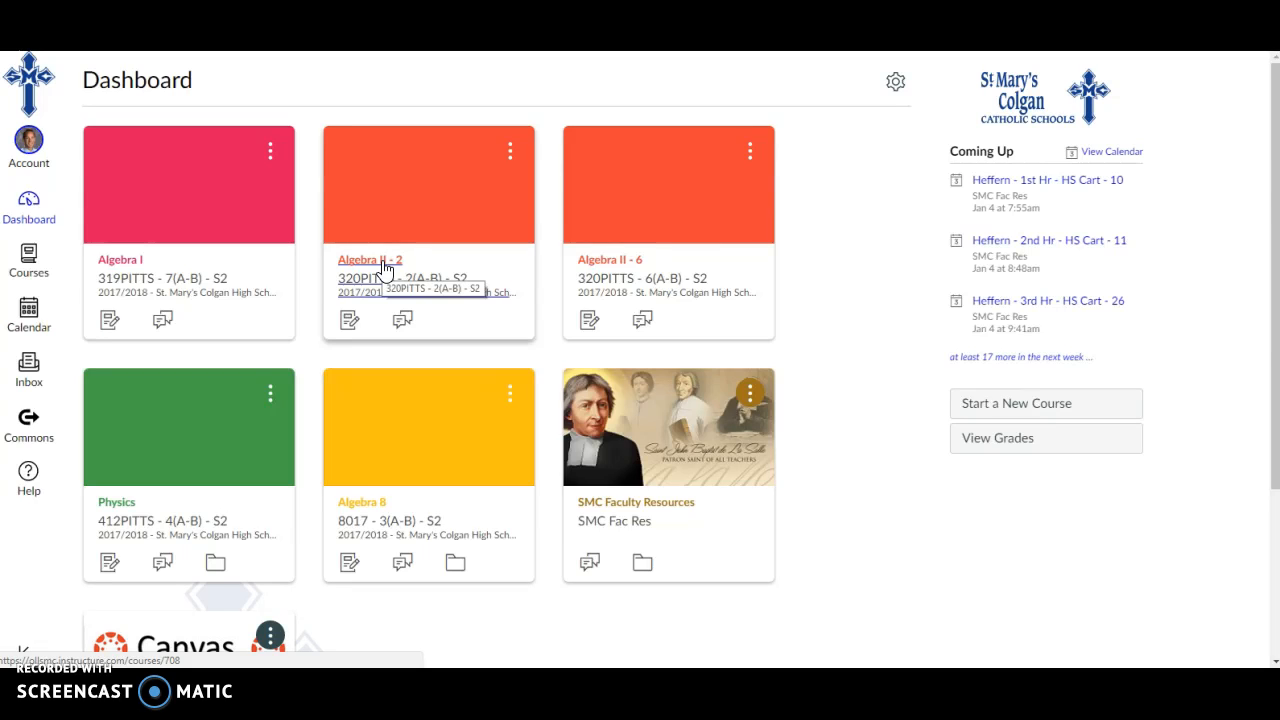
Open the Algebra II - 2 course and go from its settings to the course content import page.
click(385, 268)
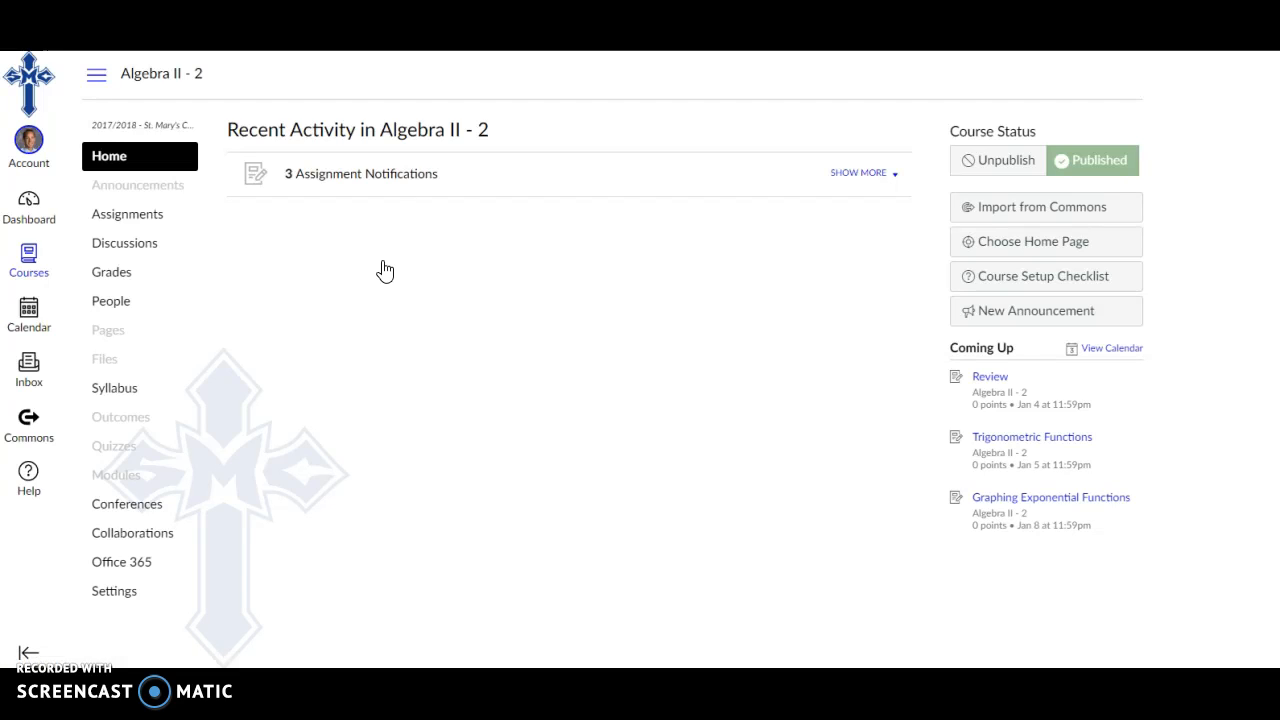
click(30, 278)
click(128, 177)
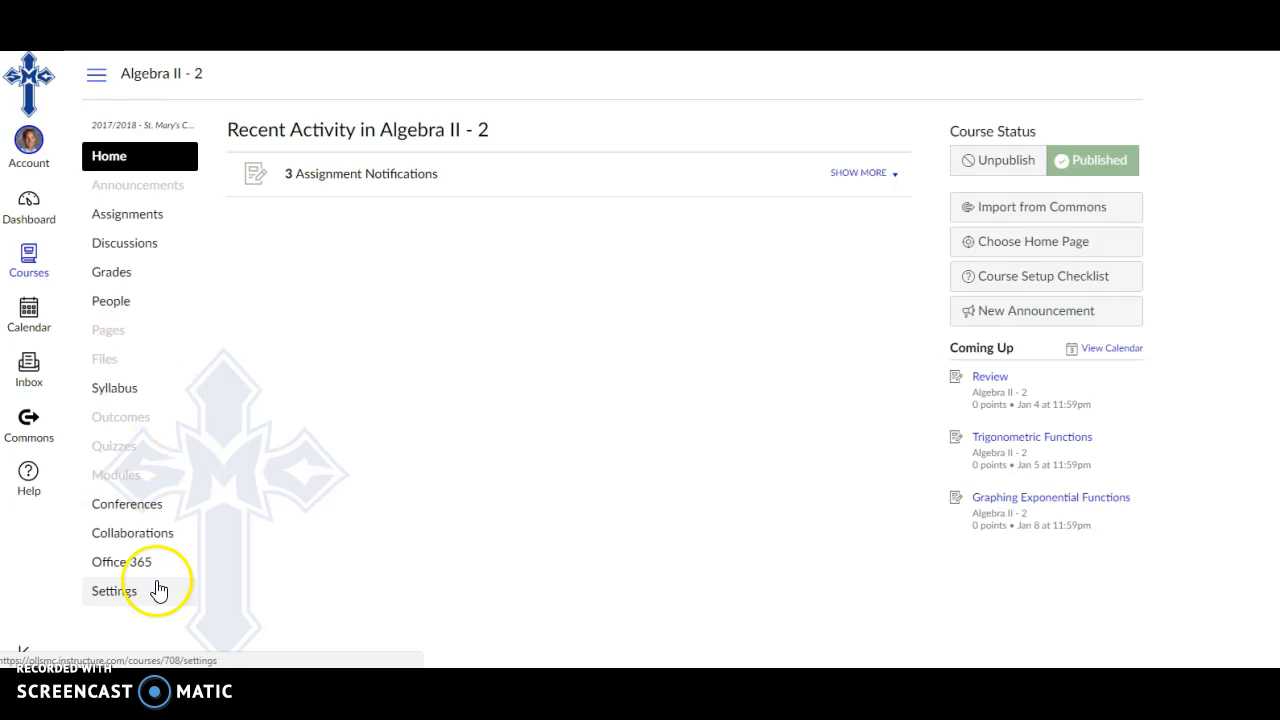
click(130, 599)
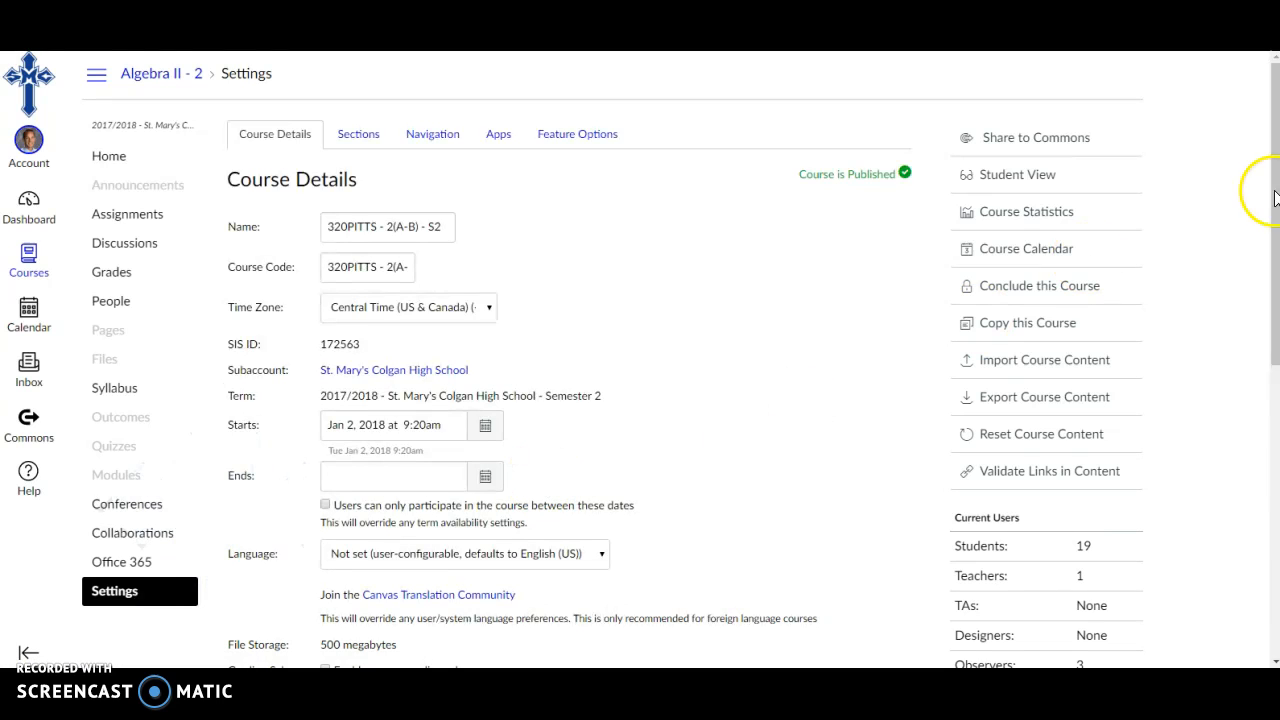
drag(1273, 192, 1262, 200)
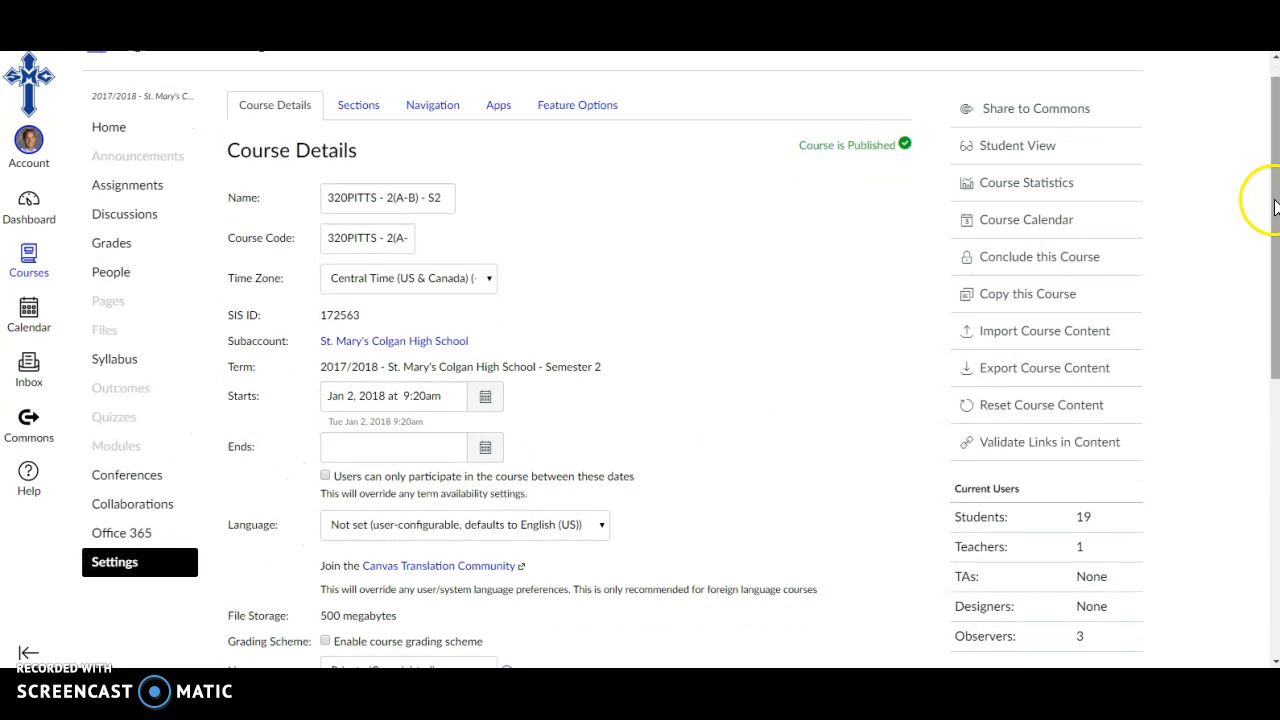
click(1058, 337)
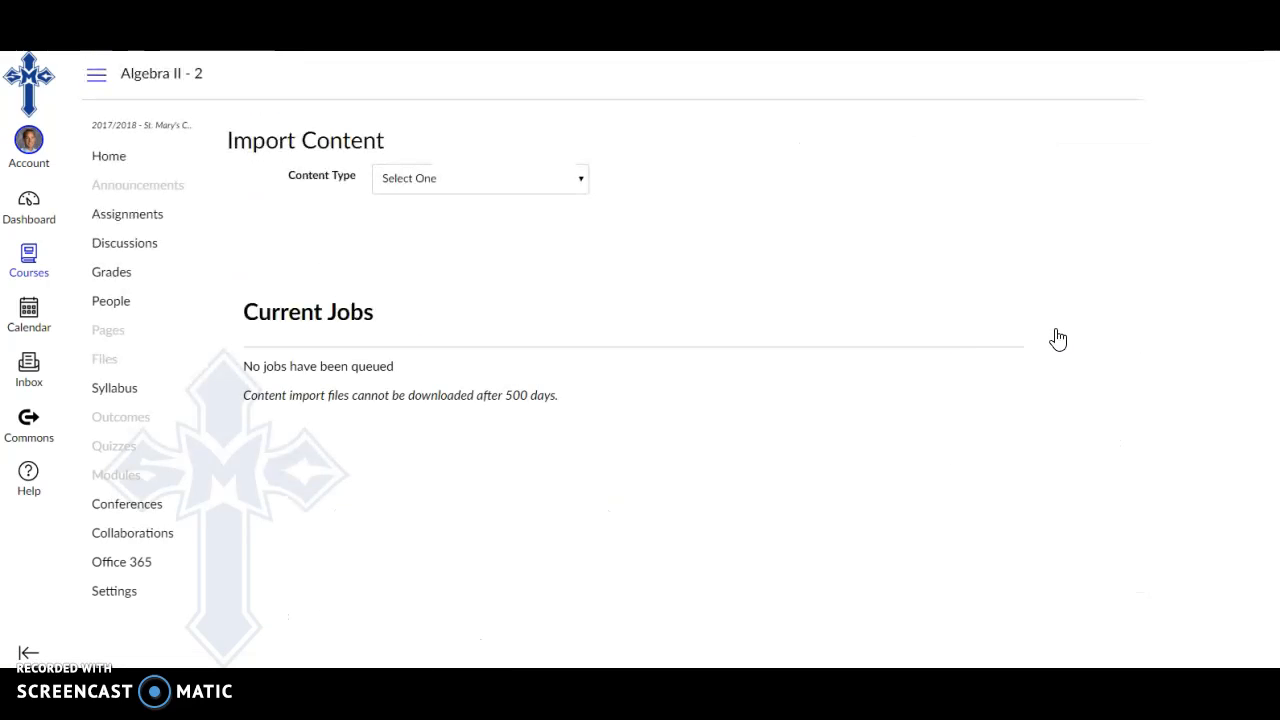
Set the import's content type to Copy a Canvas Course and choose 320PITTS - 6(A-B) - S2 as the source course.
click(583, 184)
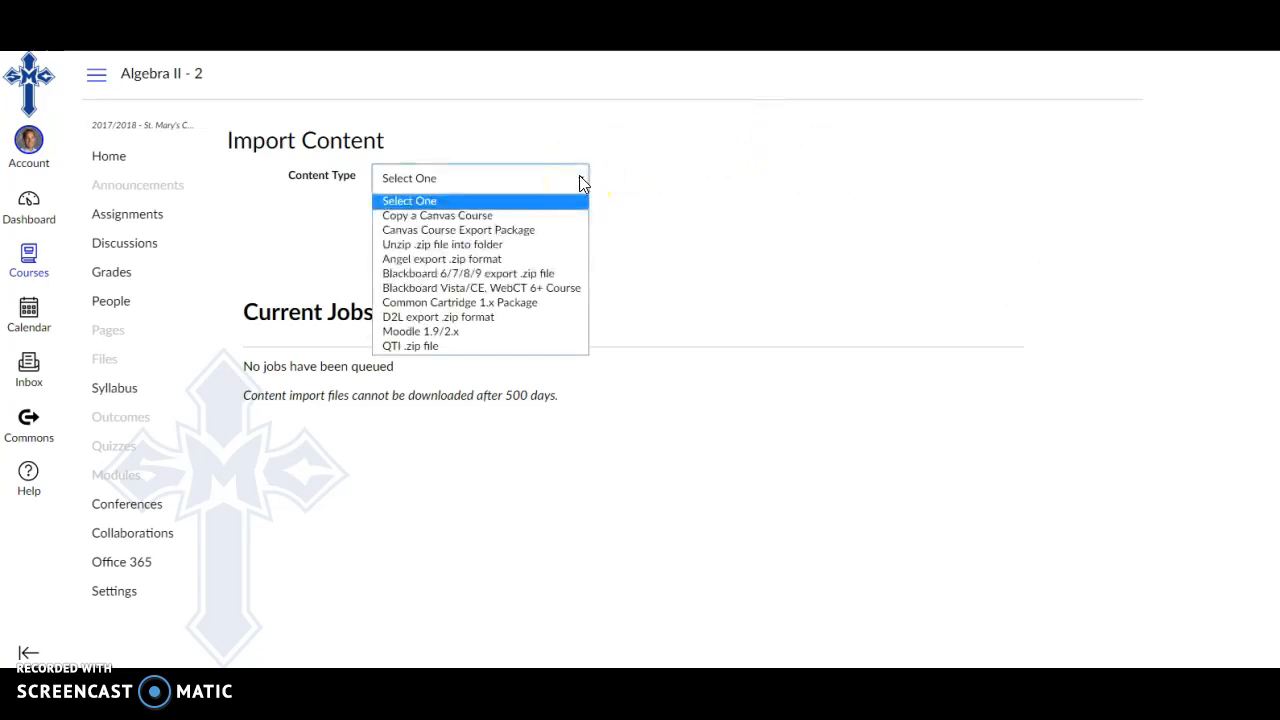
click(490, 215)
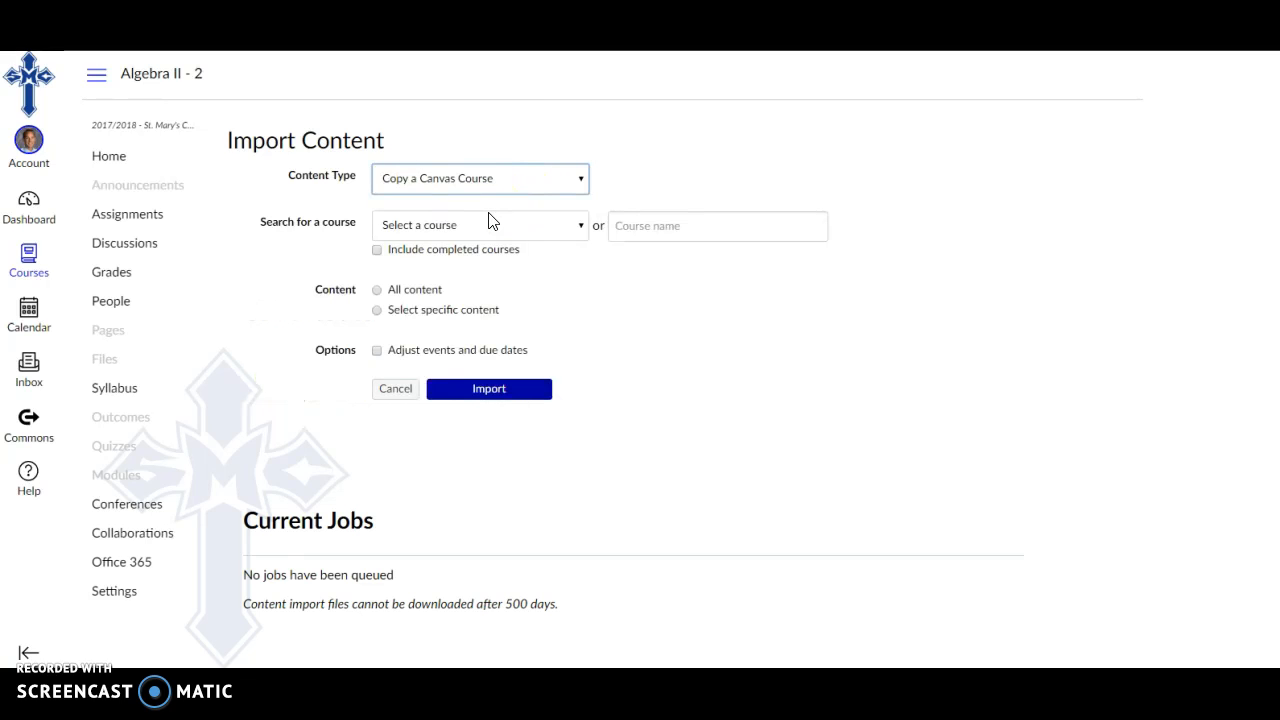
click(576, 227)
click(578, 226)
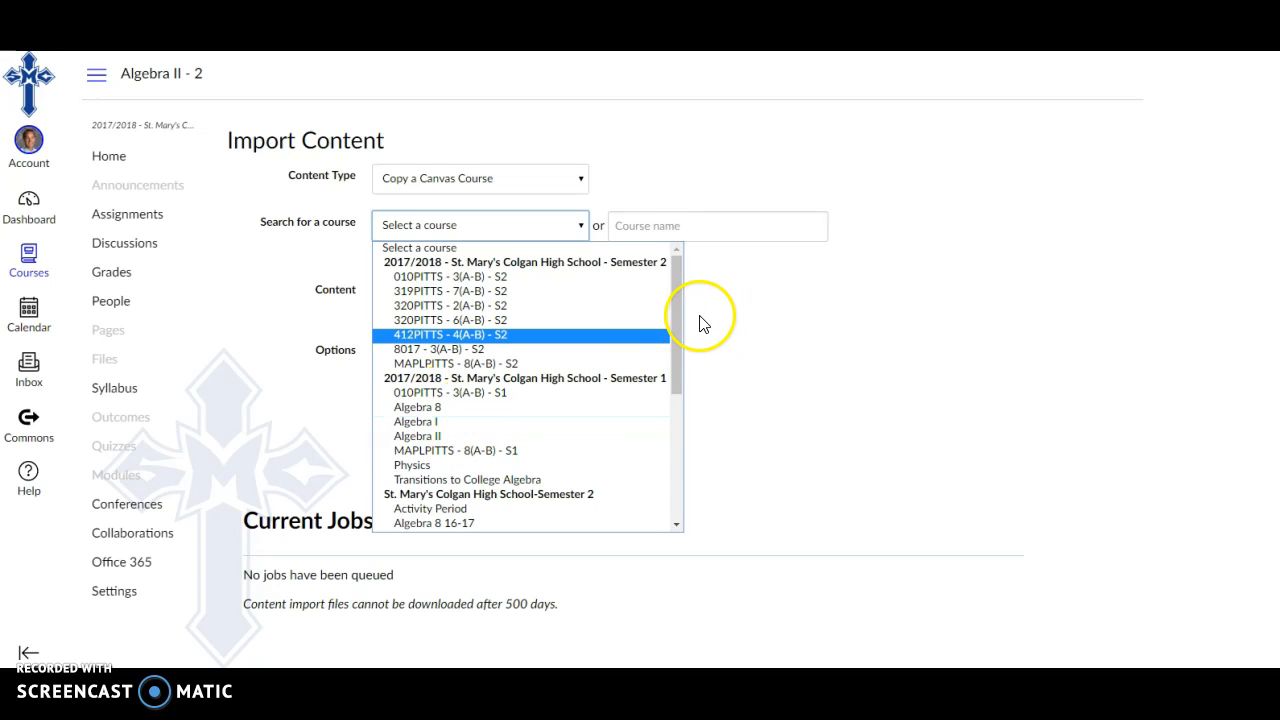
drag(677, 309, 688, 422)
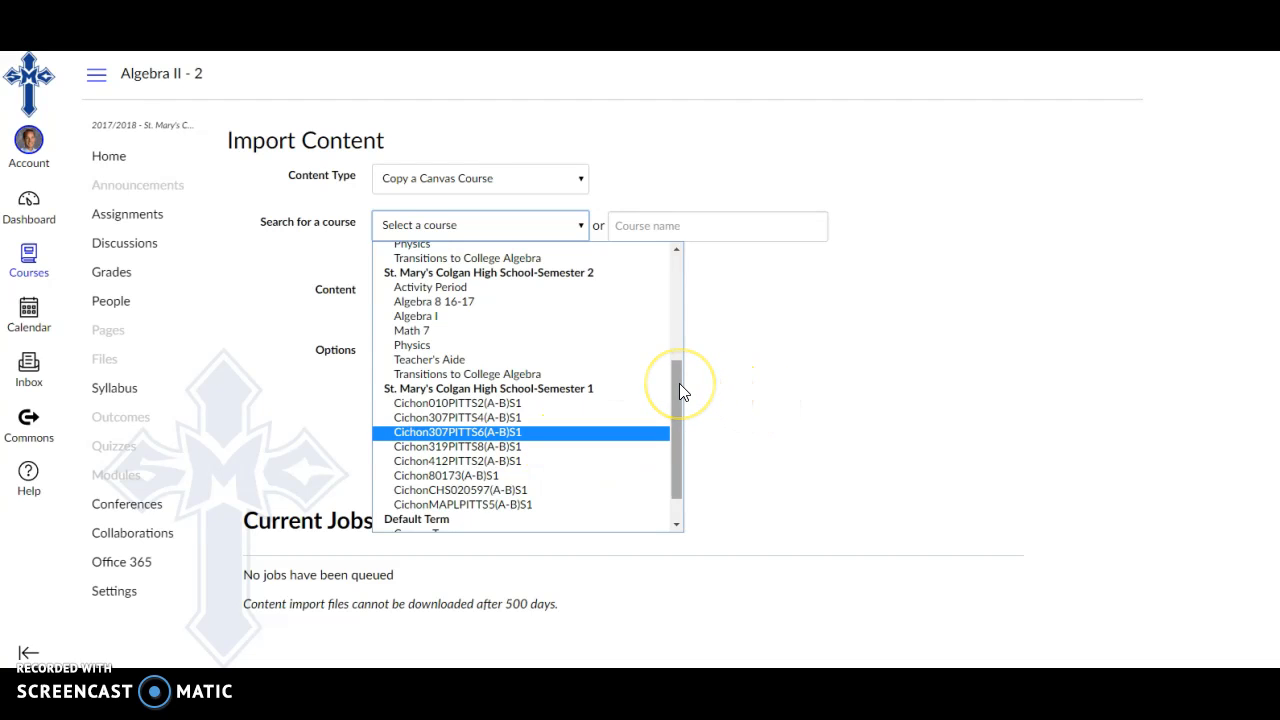
drag(679, 383, 518, 265)
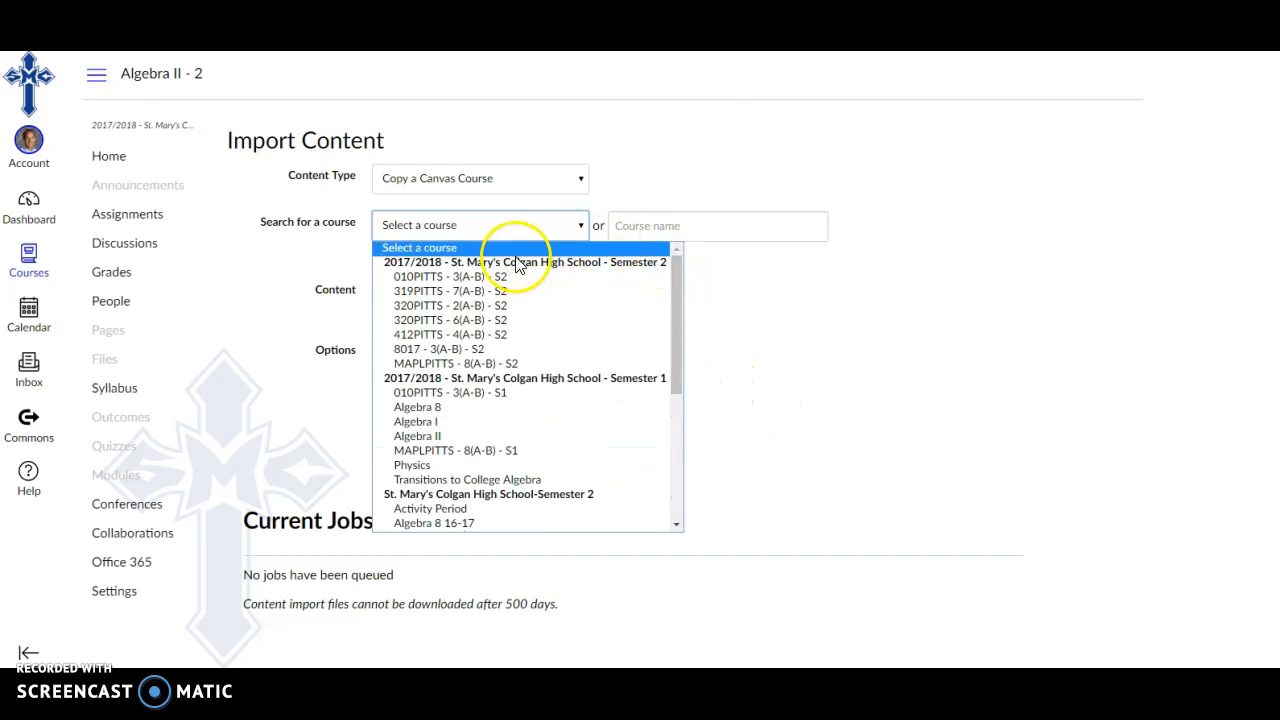
click(502, 330)
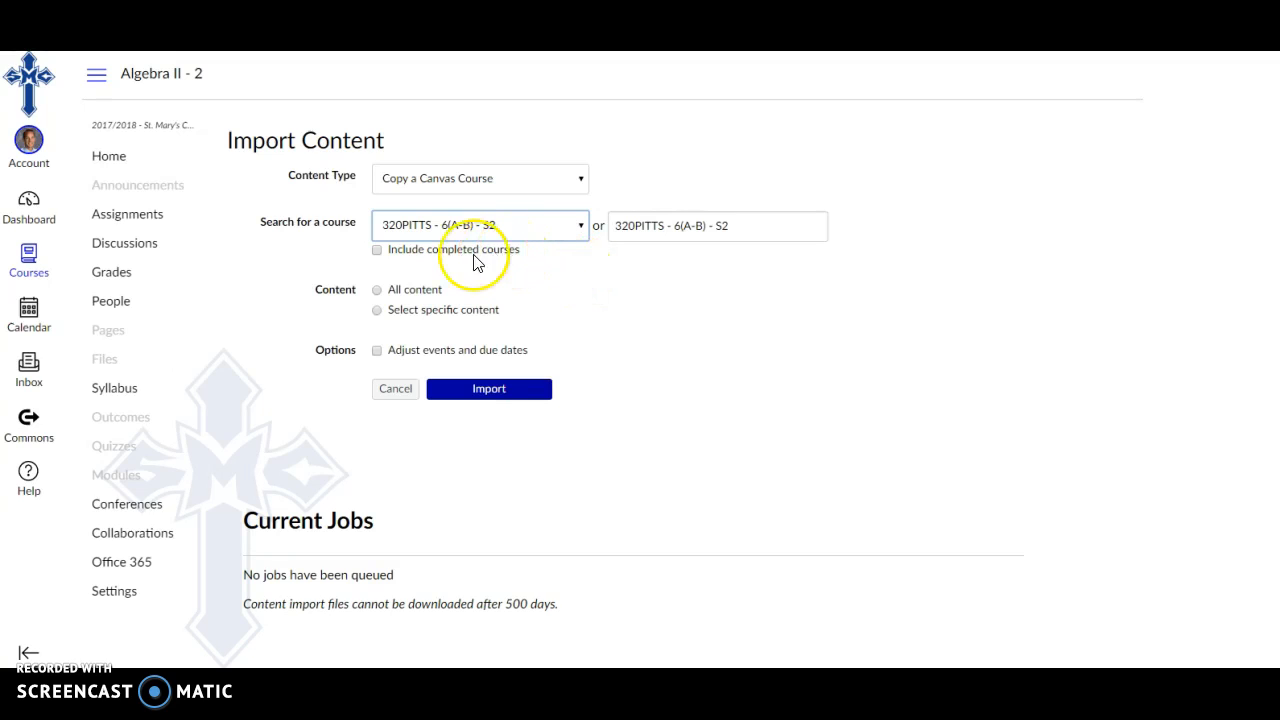
Start the import with specific content selection, adjusting events and due dates by removing the dates.
click(377, 291)
click(379, 313)
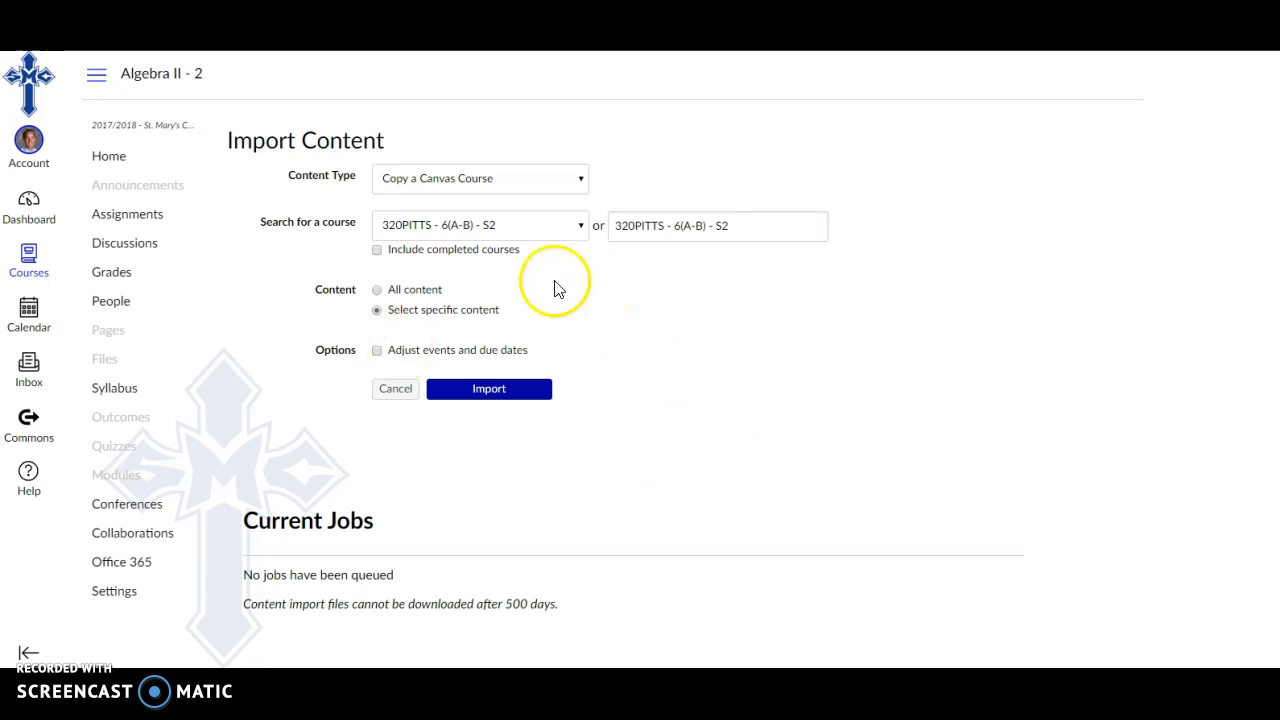
click(377, 352)
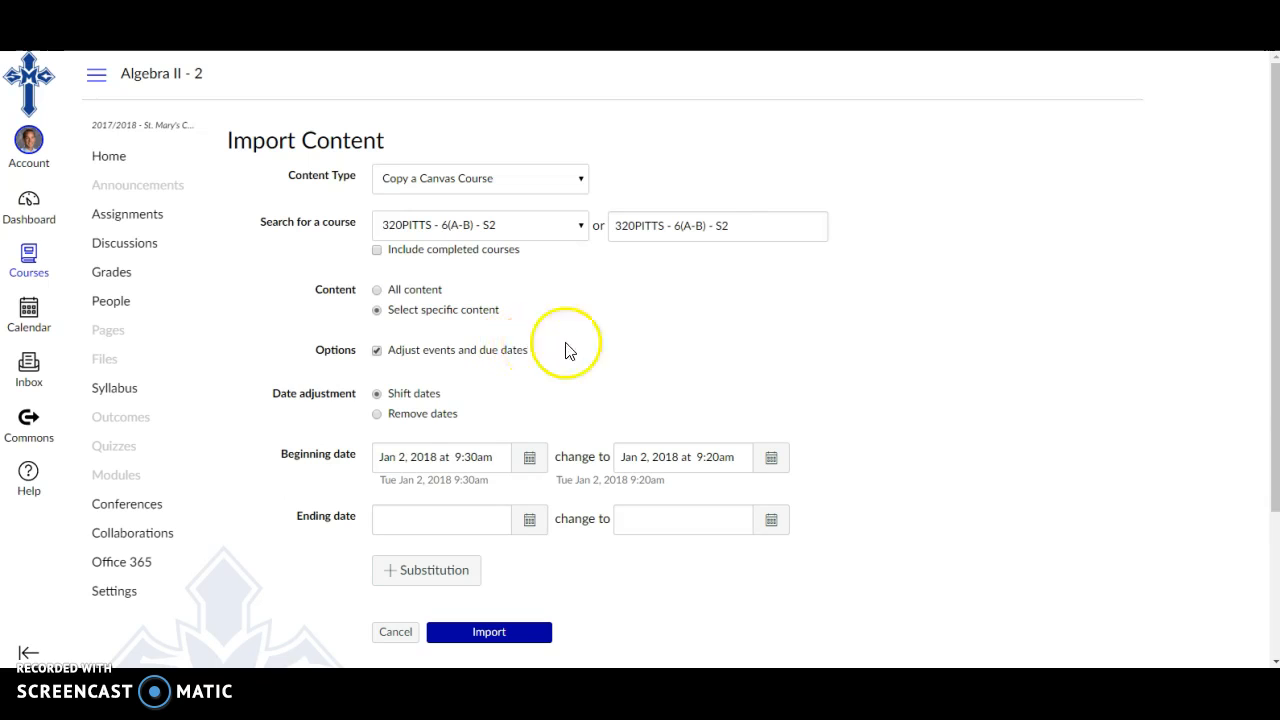
drag(1274, 192, 1274, 278)
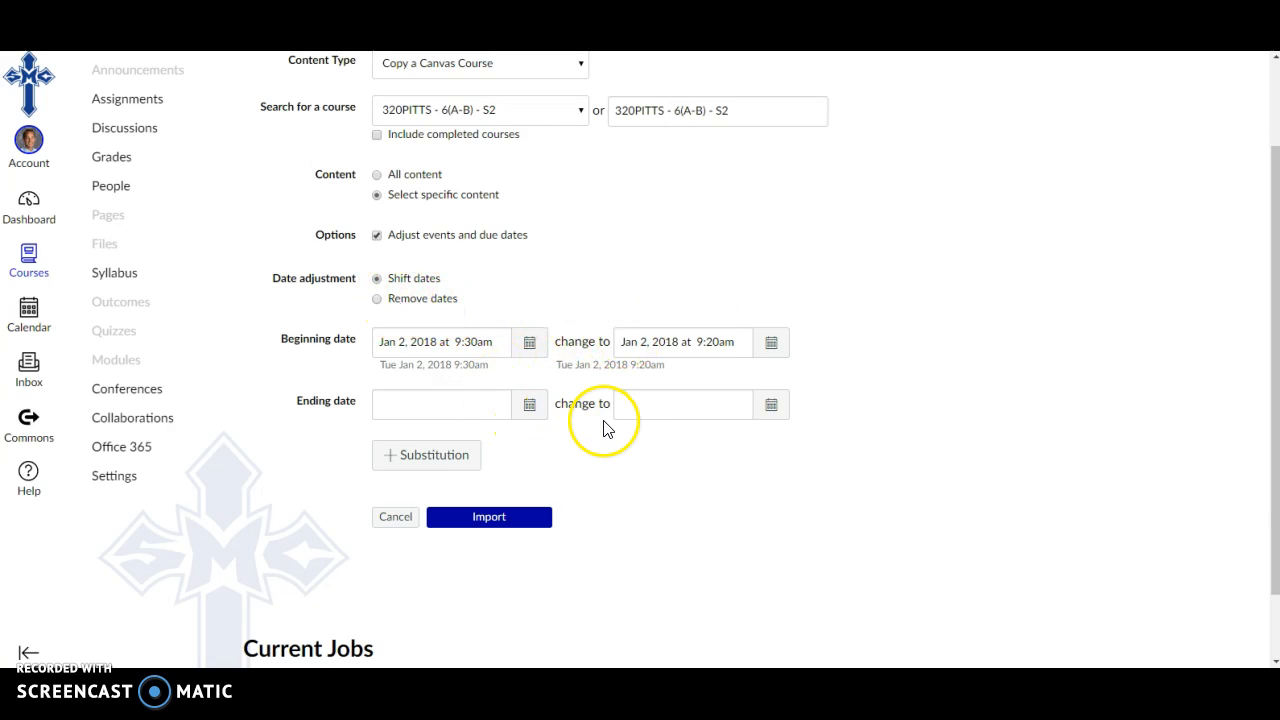
click(378, 298)
click(379, 383)
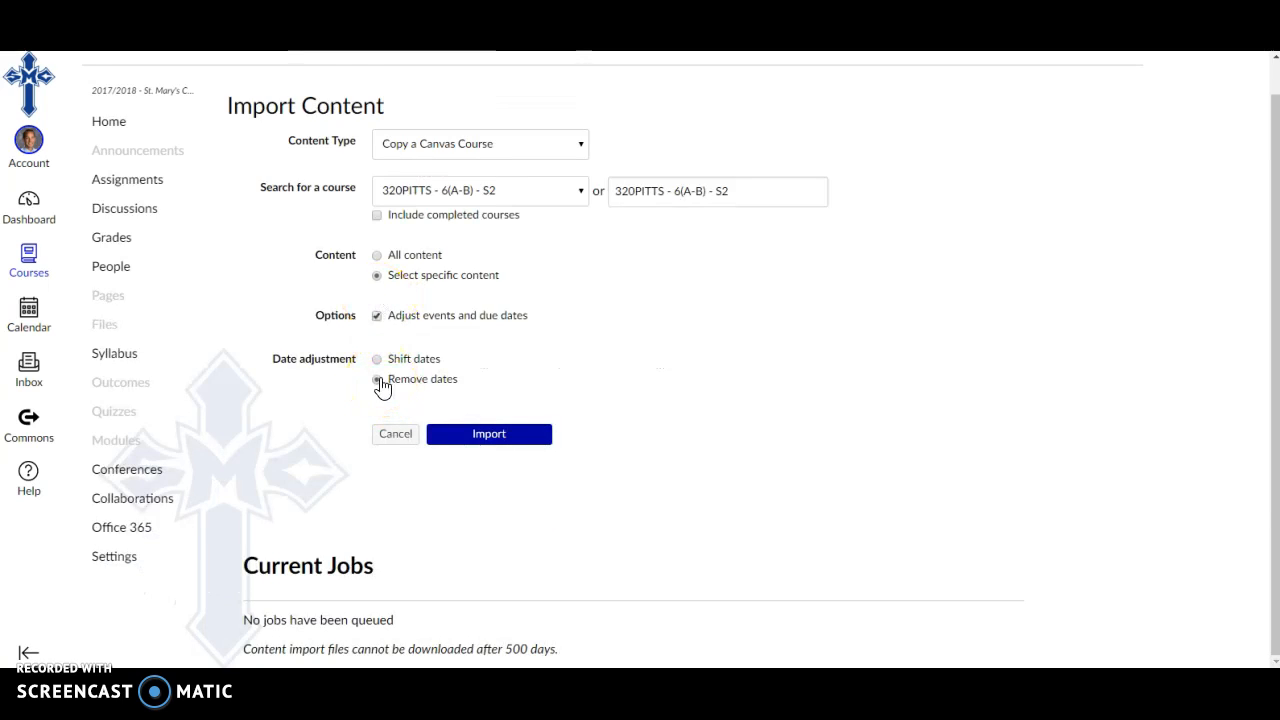
click(492, 436)
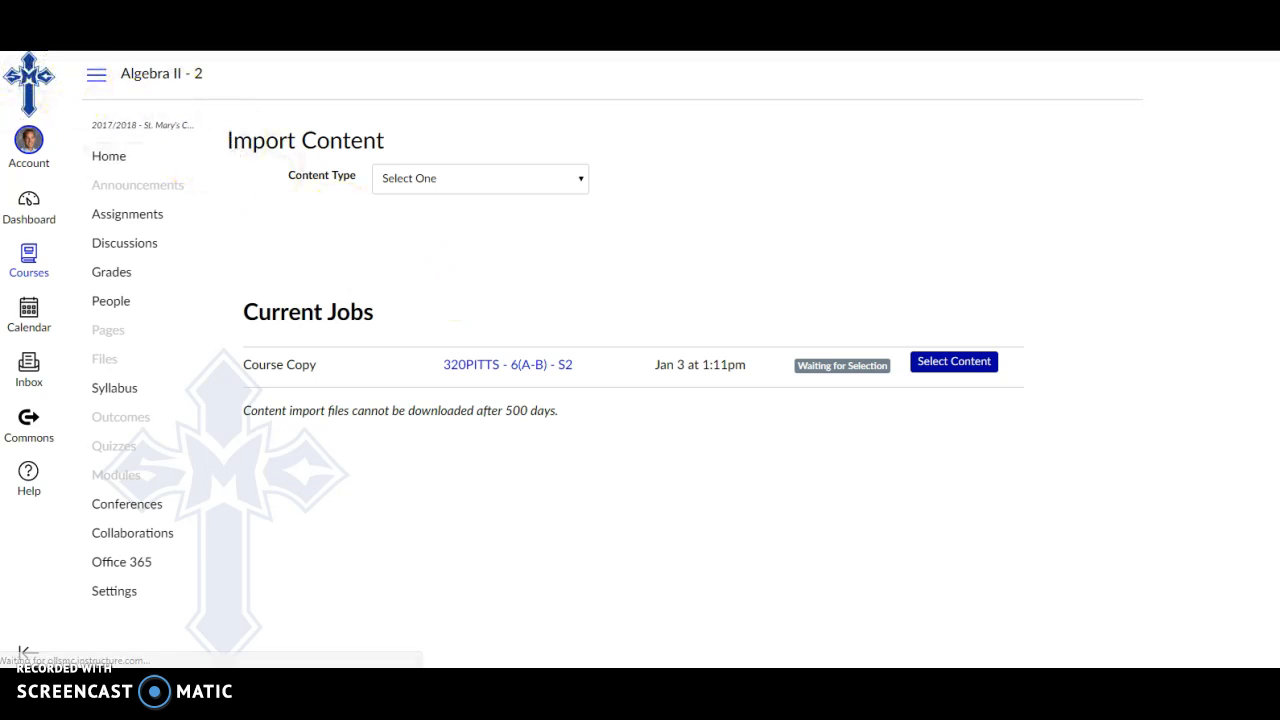
Return to the course content import page, view the selectable content of the waiting course copy job, and close it without selecting anything.
key(alt+Left)
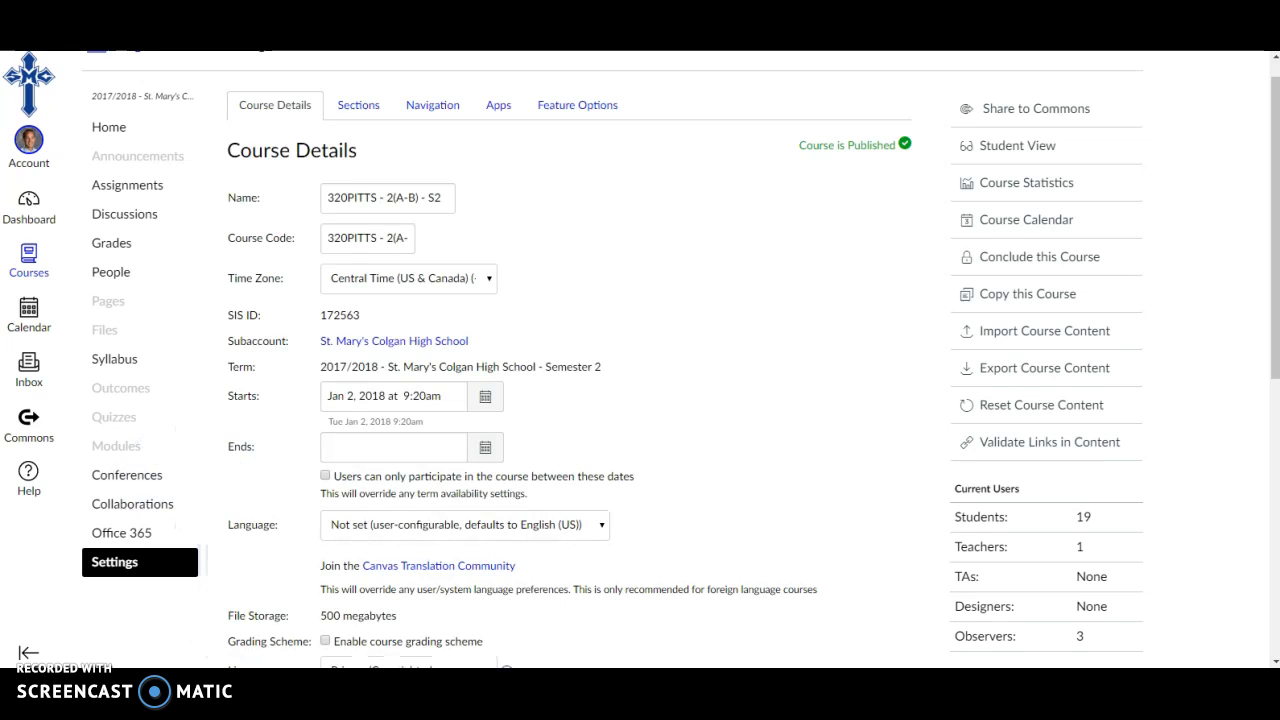
click(1050, 332)
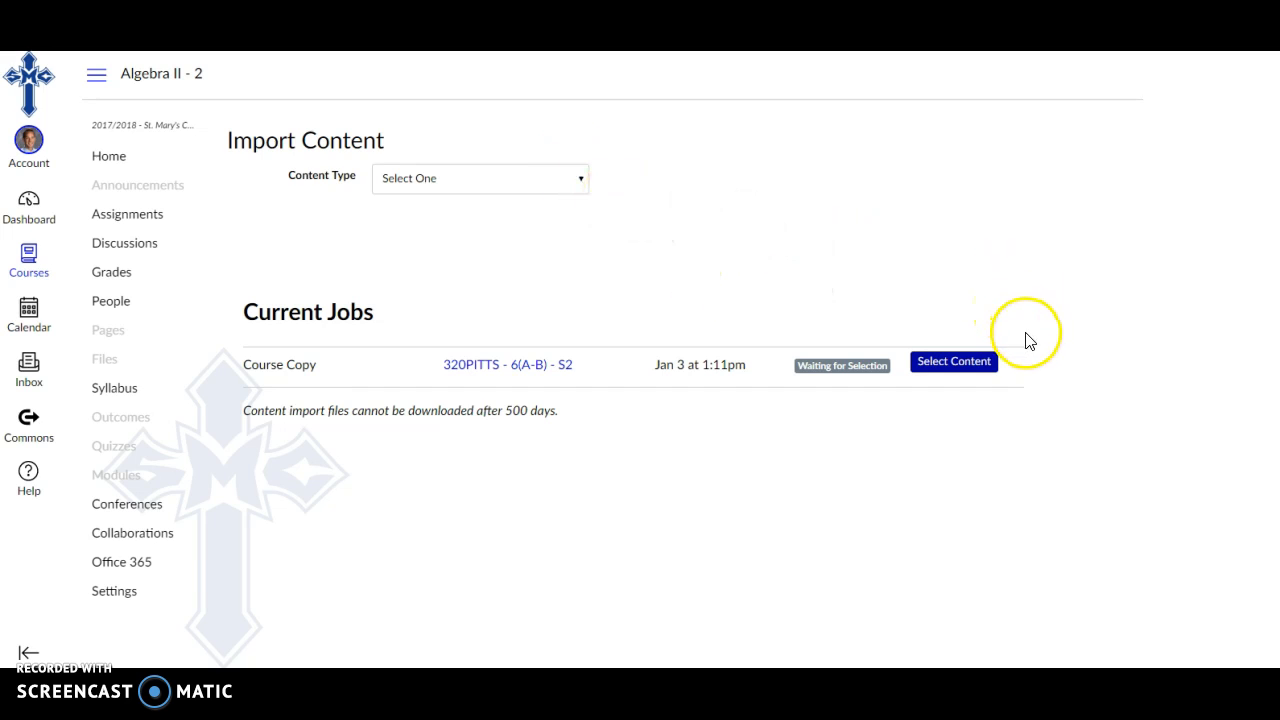
click(975, 368)
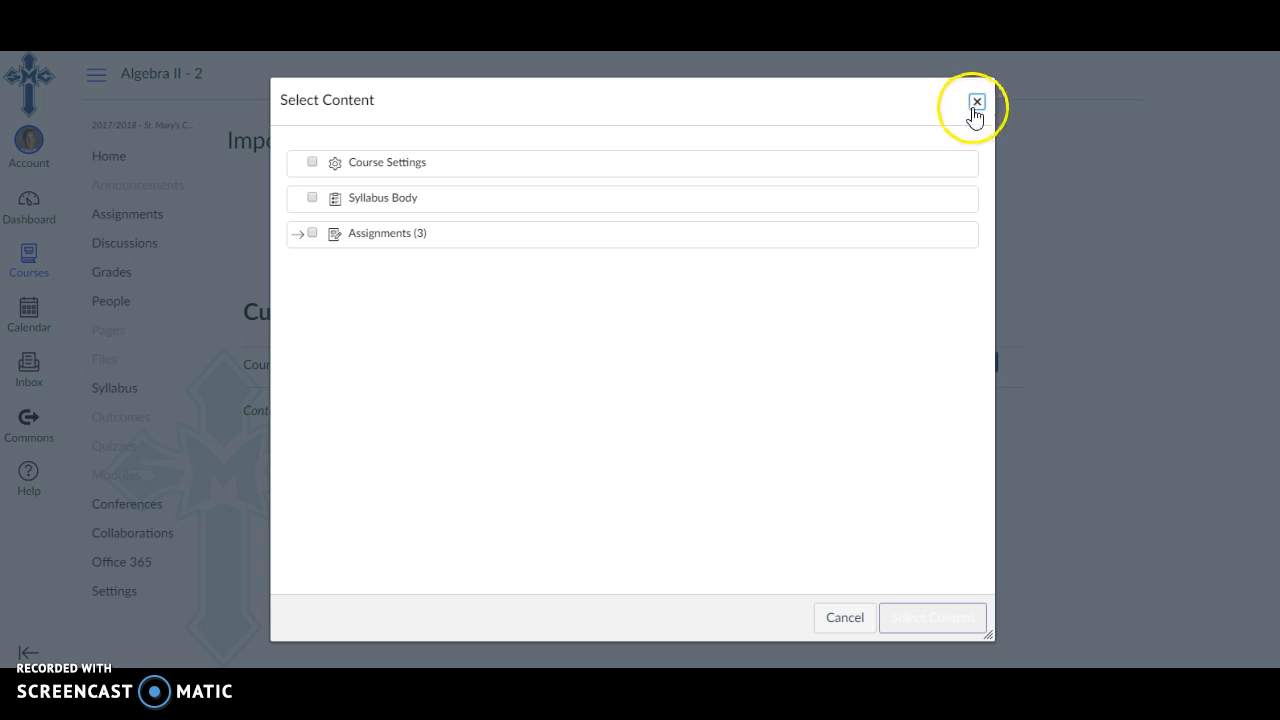
click(977, 102)
Import all content from 320PITTS - 6(A-B) - S2 using the Copy a Canvas Course content type.
click(514, 177)
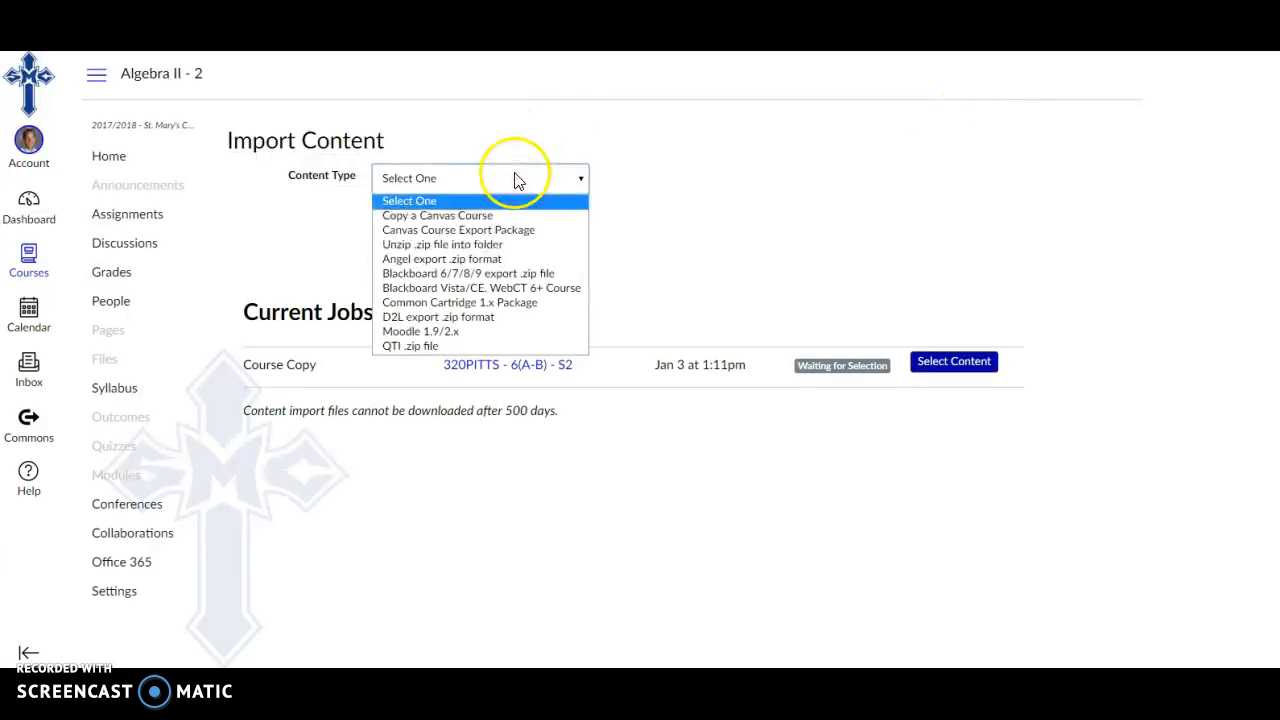
click(494, 216)
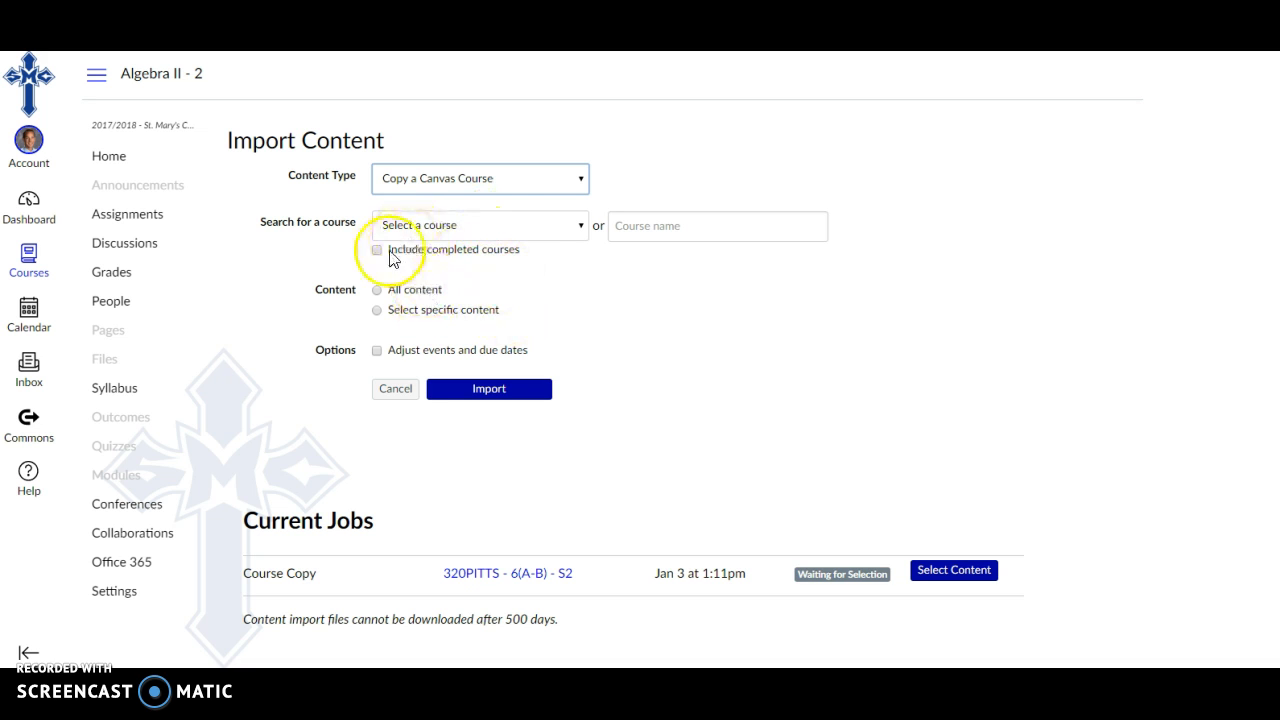
click(552, 225)
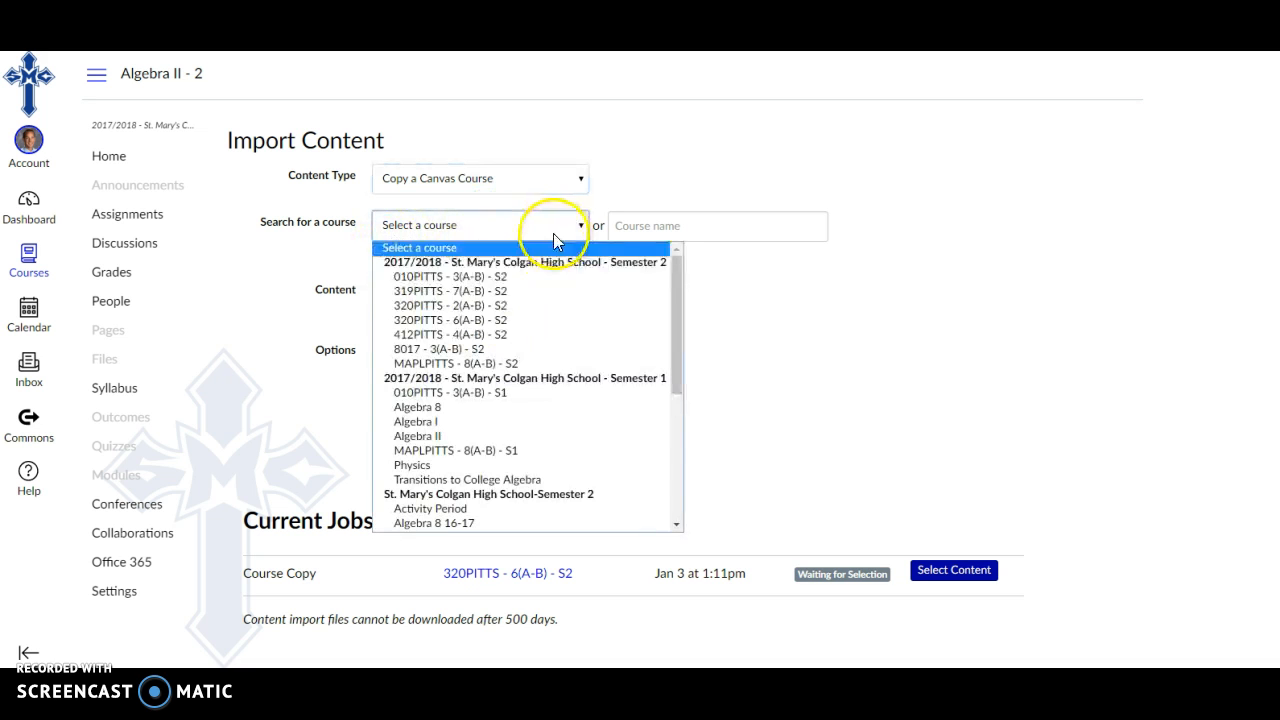
click(465, 320)
click(378, 289)
click(488, 390)
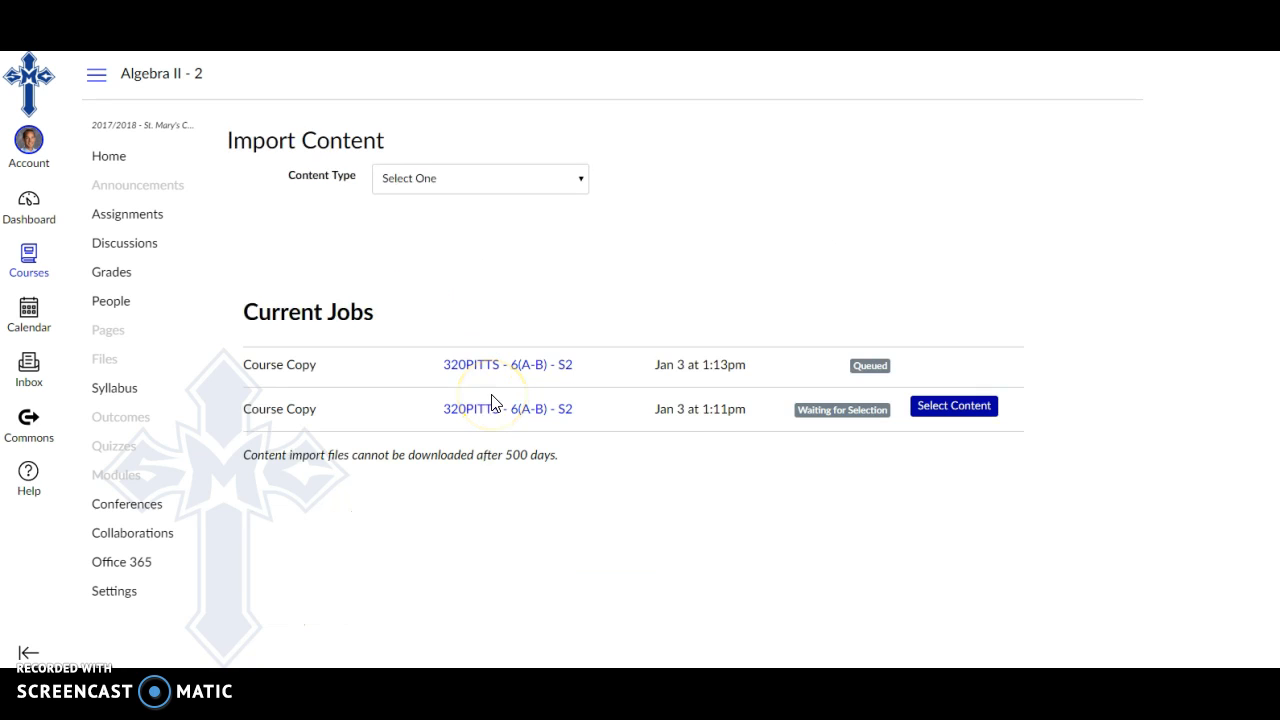